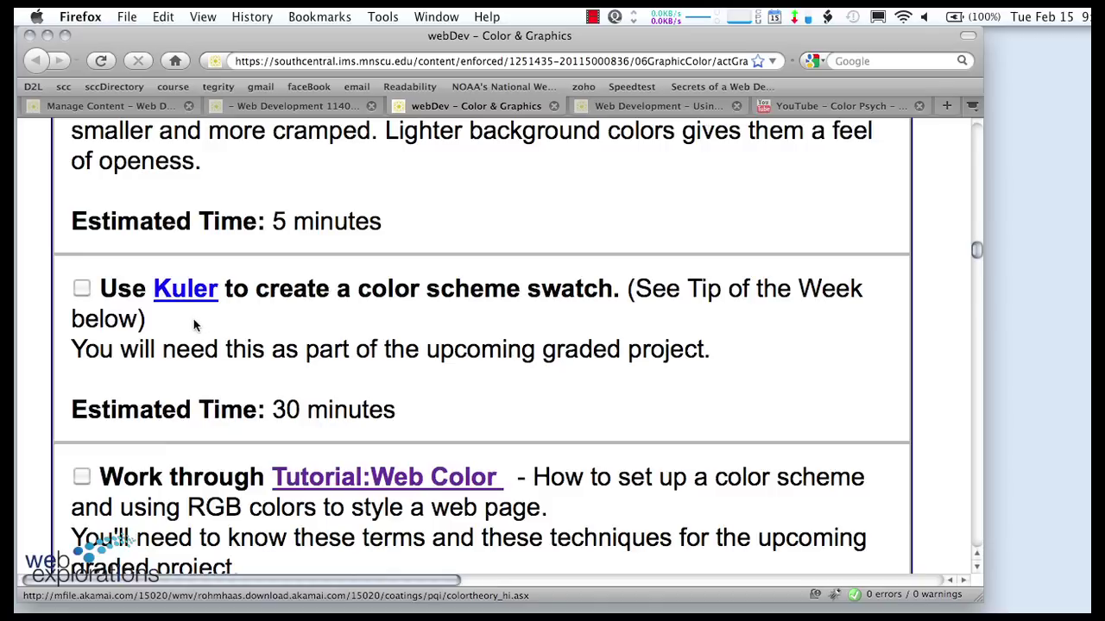
- Open kuler.adobe.com in a new tab from the Kuler link on the D2L activity page
drag(195, 319, 191, 298)
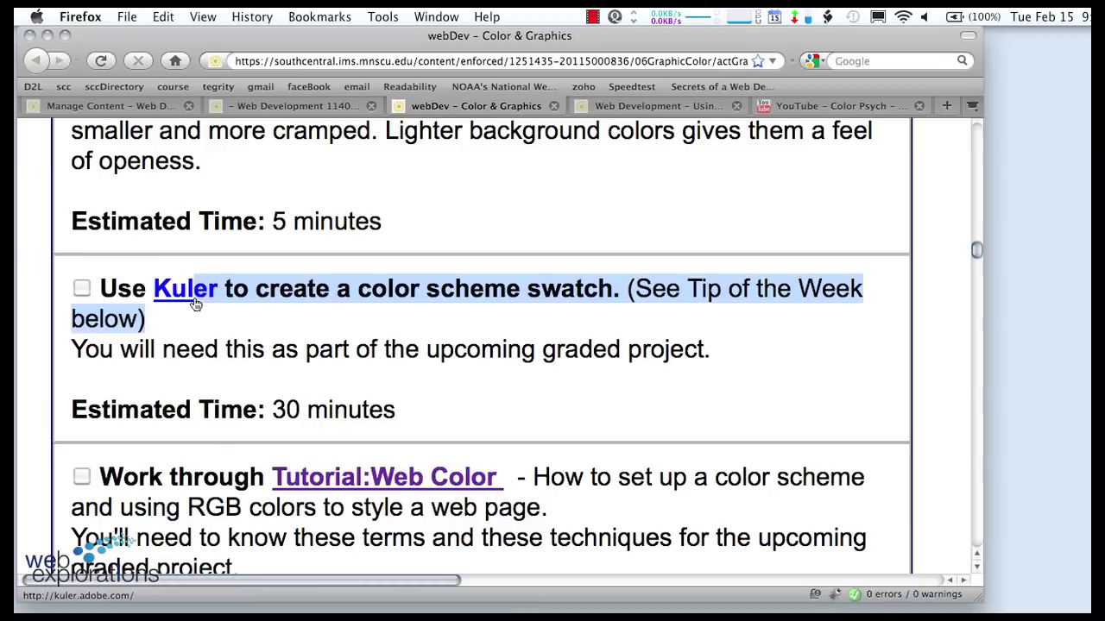
click(212, 323)
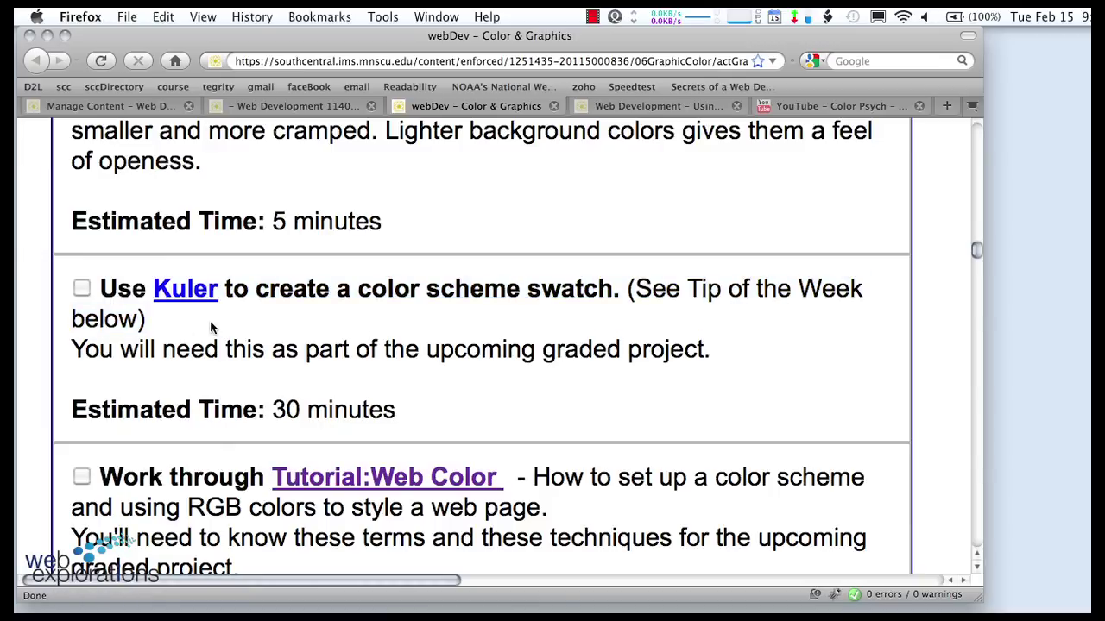
drag(183, 304, 168, 299)
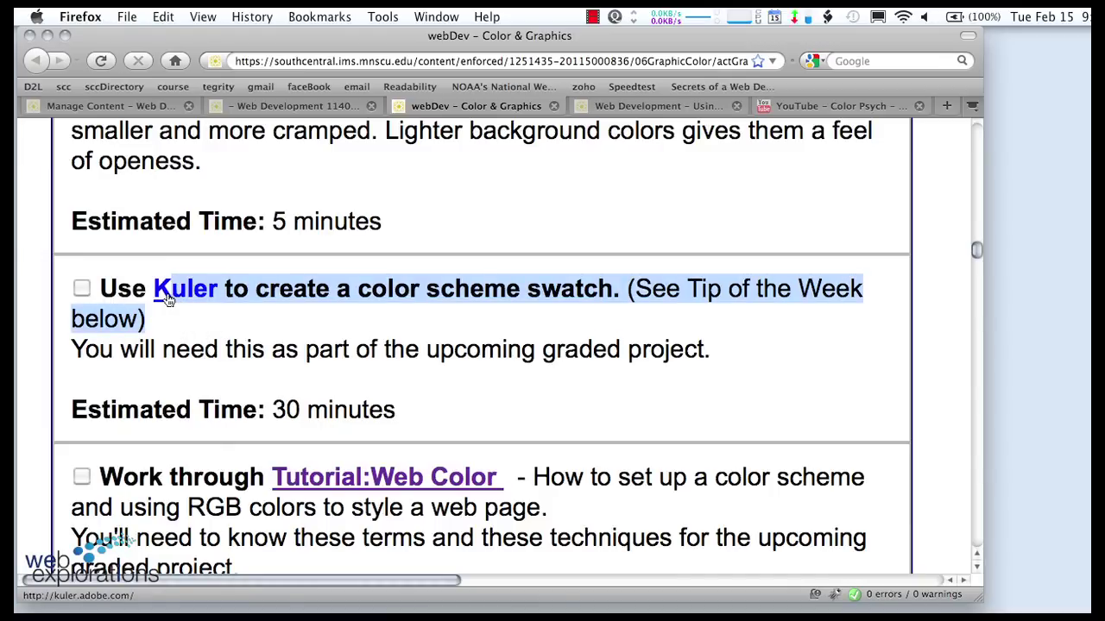
click(169, 298)
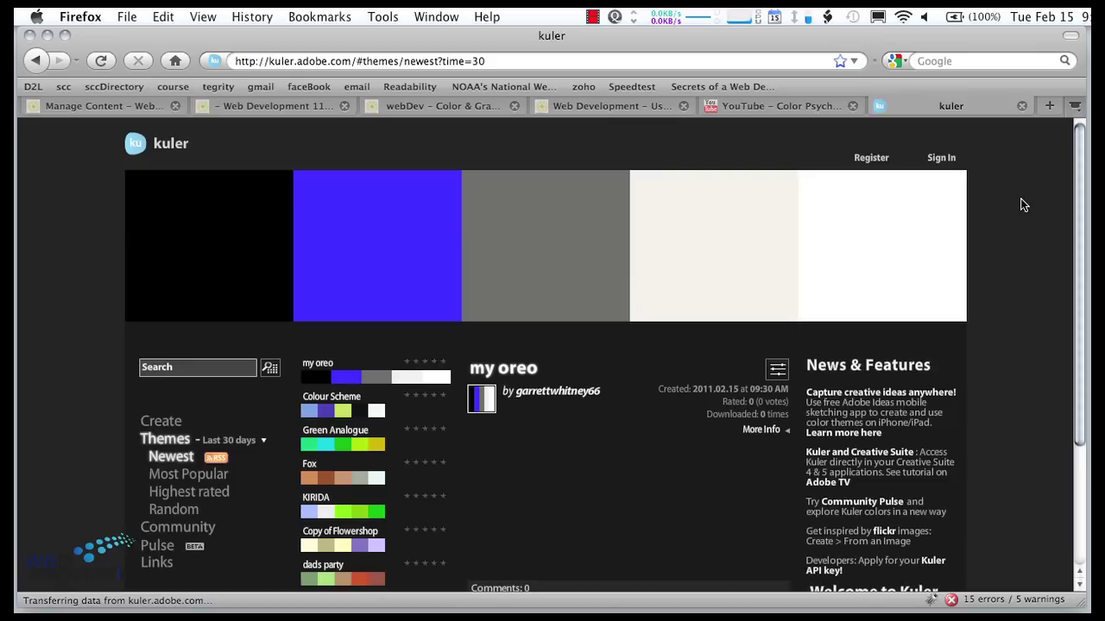
- Start a theme From an Image, uploading the Computer Careers image from the courseContent folder
click(164, 420)
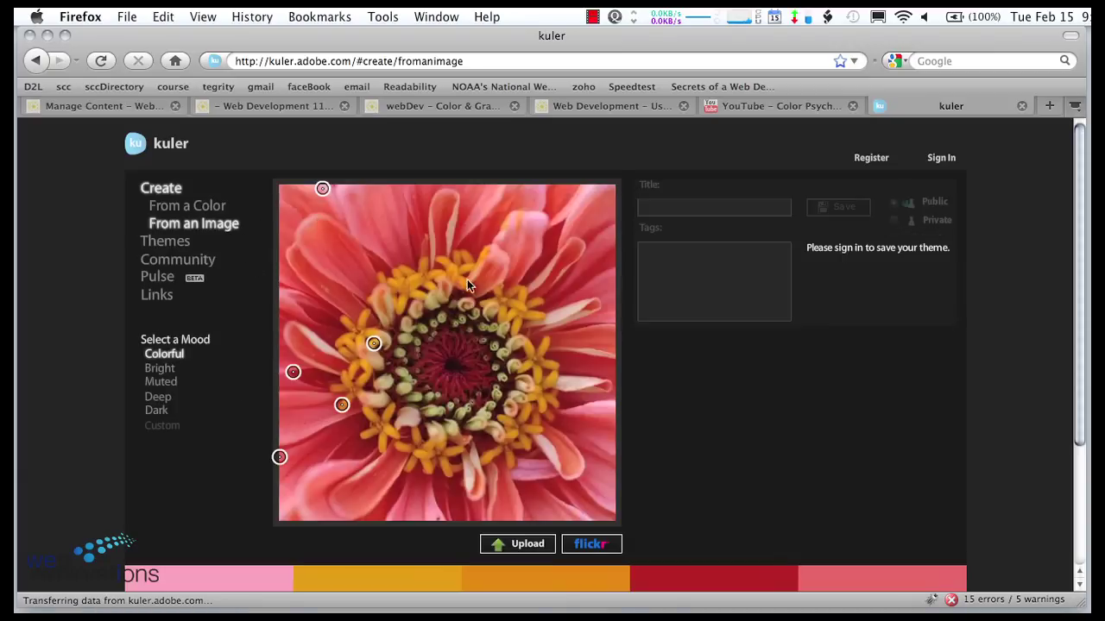
click(528, 544)
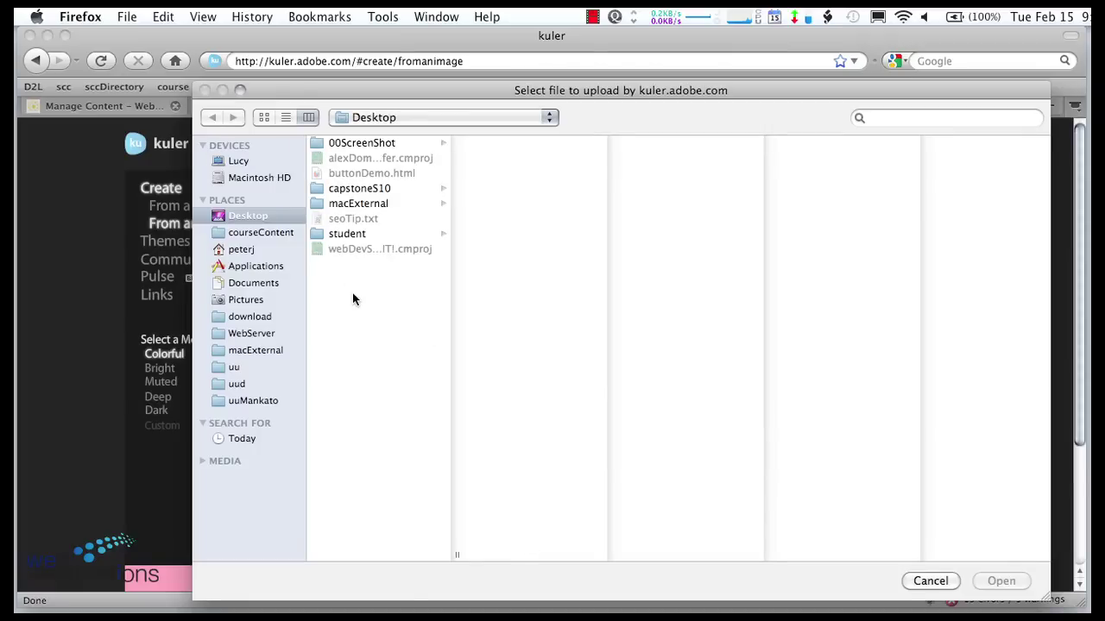
click(280, 233)
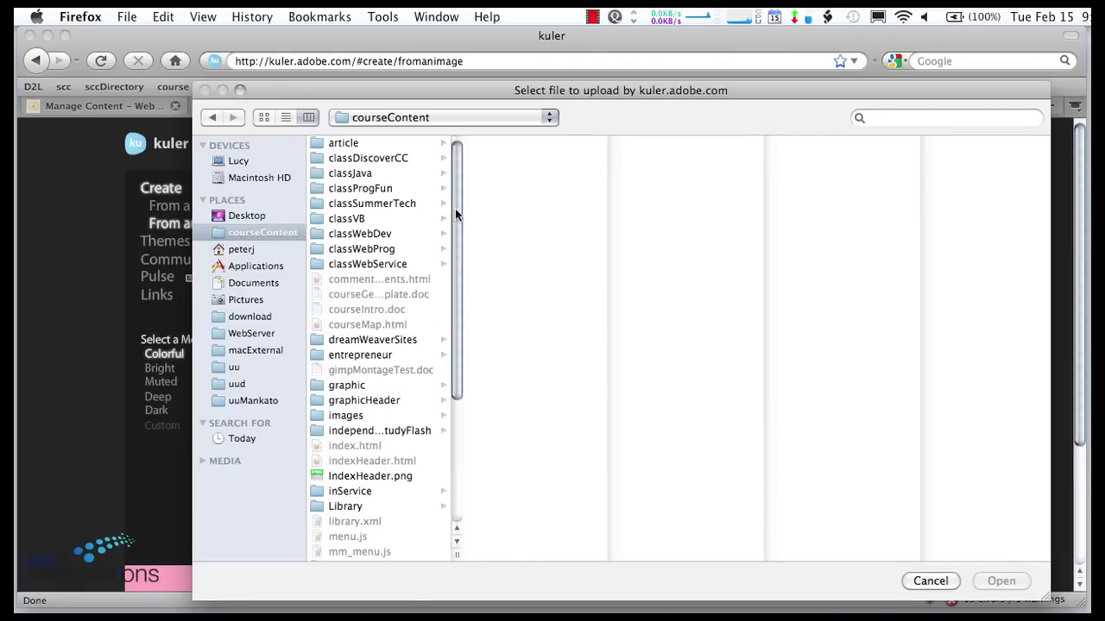
double_click(358, 173)
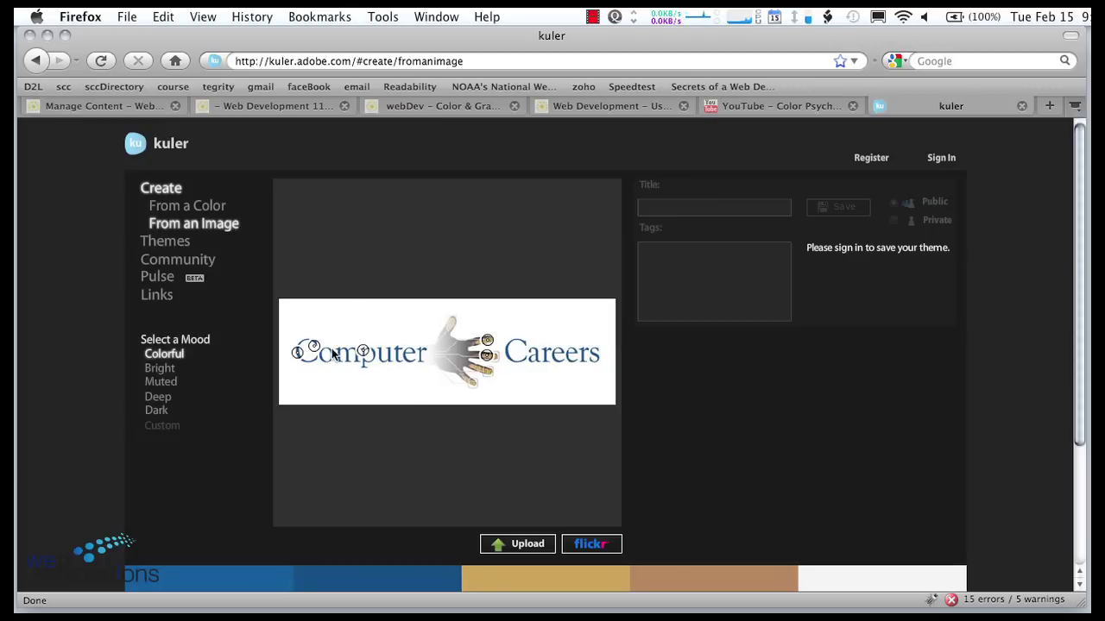
- Move the image colour samplers to a spot near the letter C and to the white hand
drag(316, 354, 488, 363)
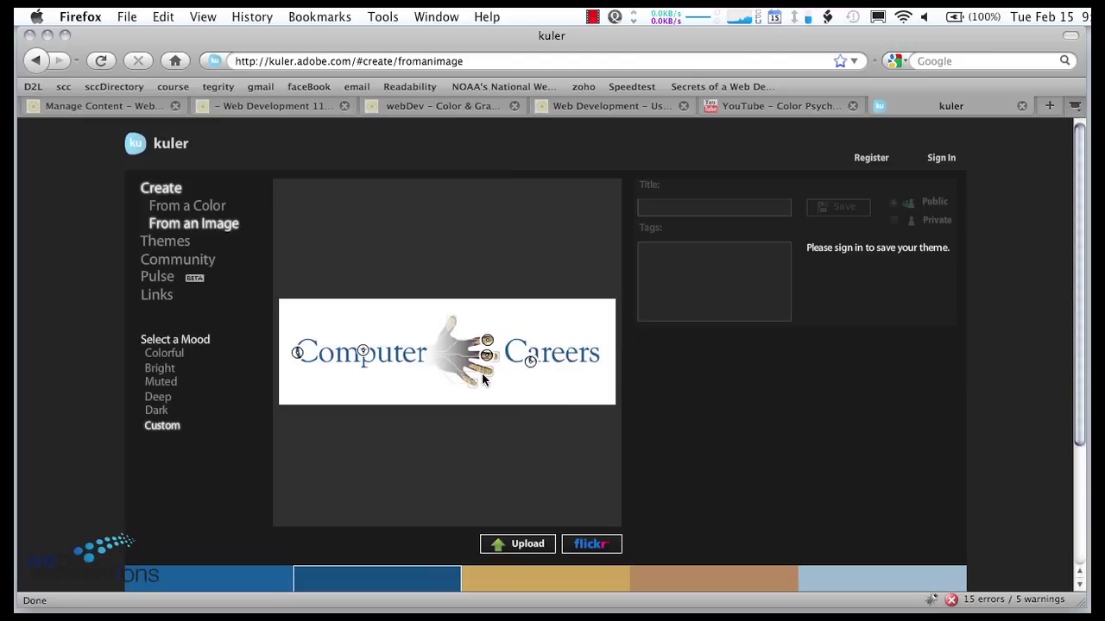
drag(488, 344, 493, 385)
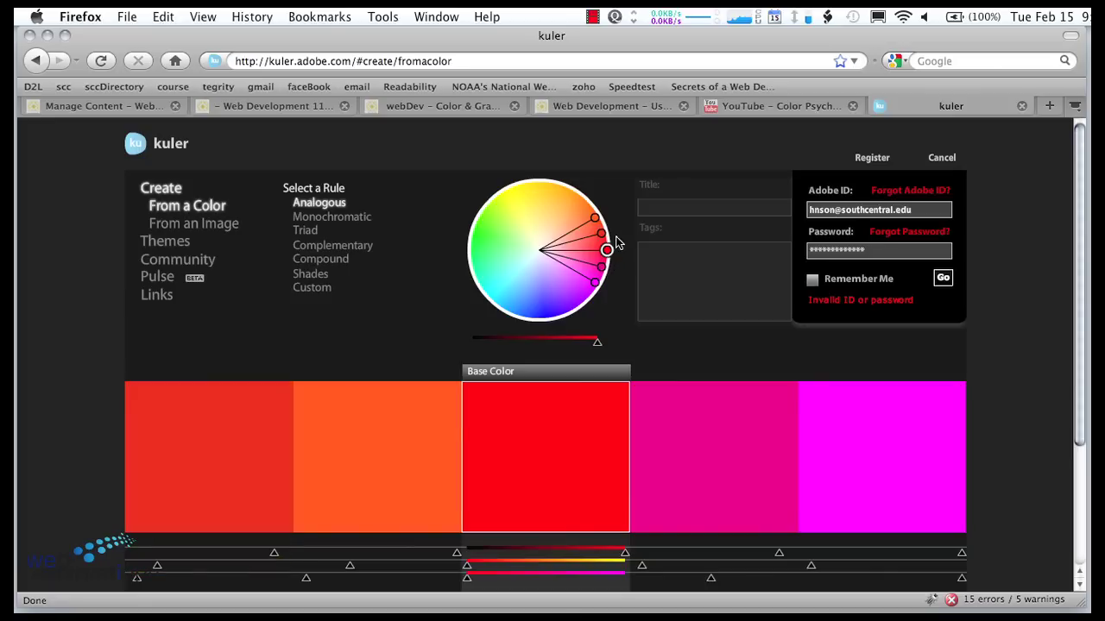
- Apply the Monochromatic rule and shift the base colour from red to lime green
click(354, 221)
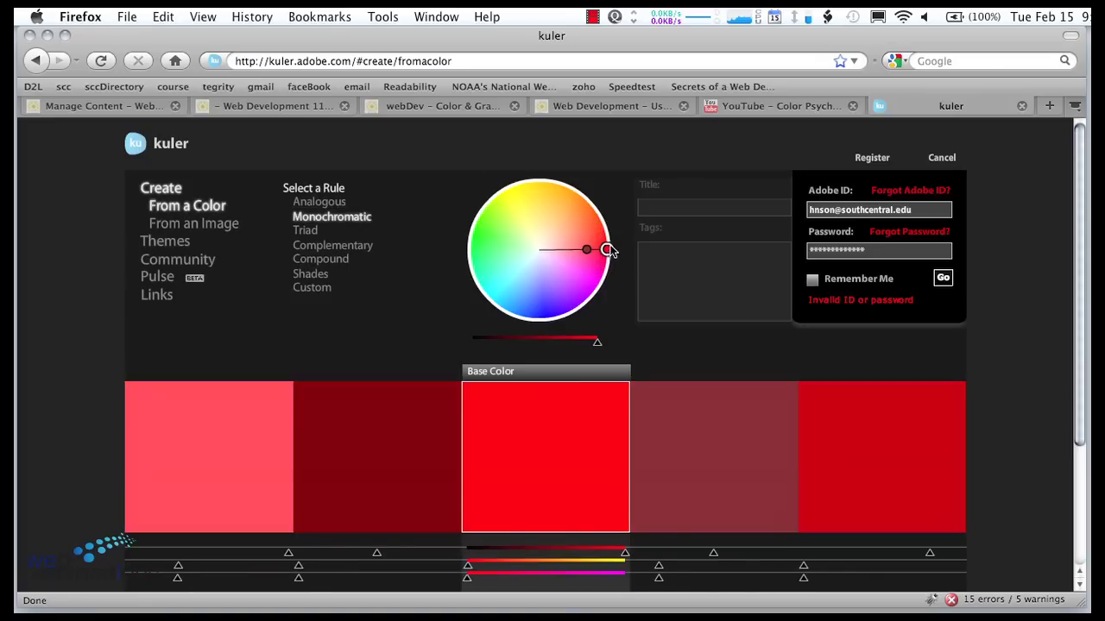
mouse_move(607, 251)
mouse_down()
mouse_move(543, 184)
mouse_move(487, 208)
mouse_move(476, 238)
mouse_move(532, 251)
mouse_move(479, 231)
mouse_up()
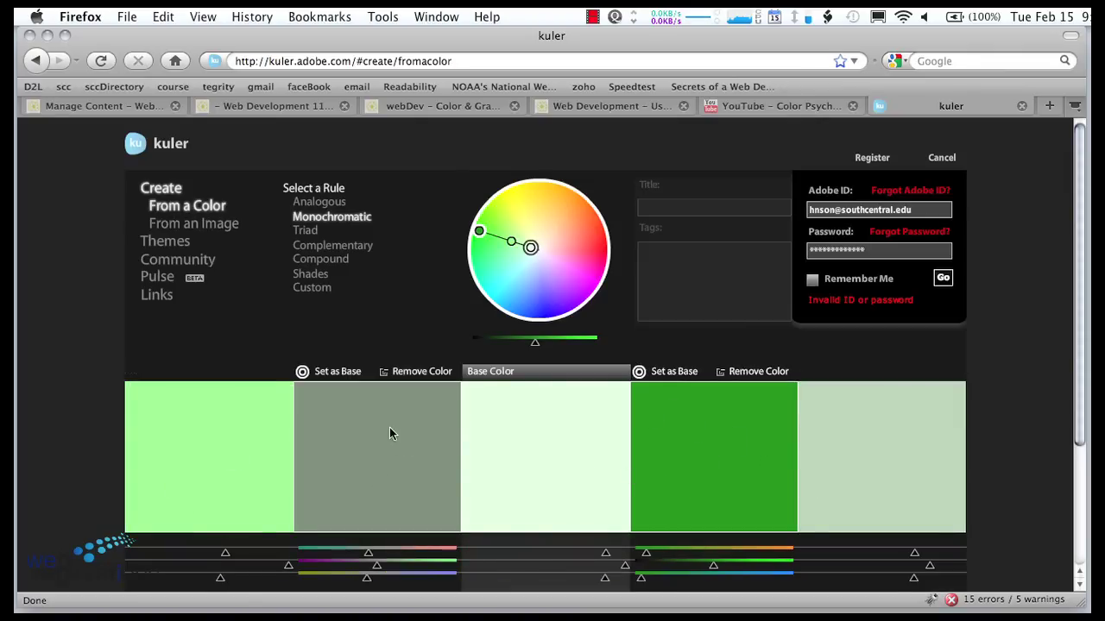
- Apply the Analogous rule, push the fourth colour to bright green, and rotate the base toward orange-yellow
click(318, 204)
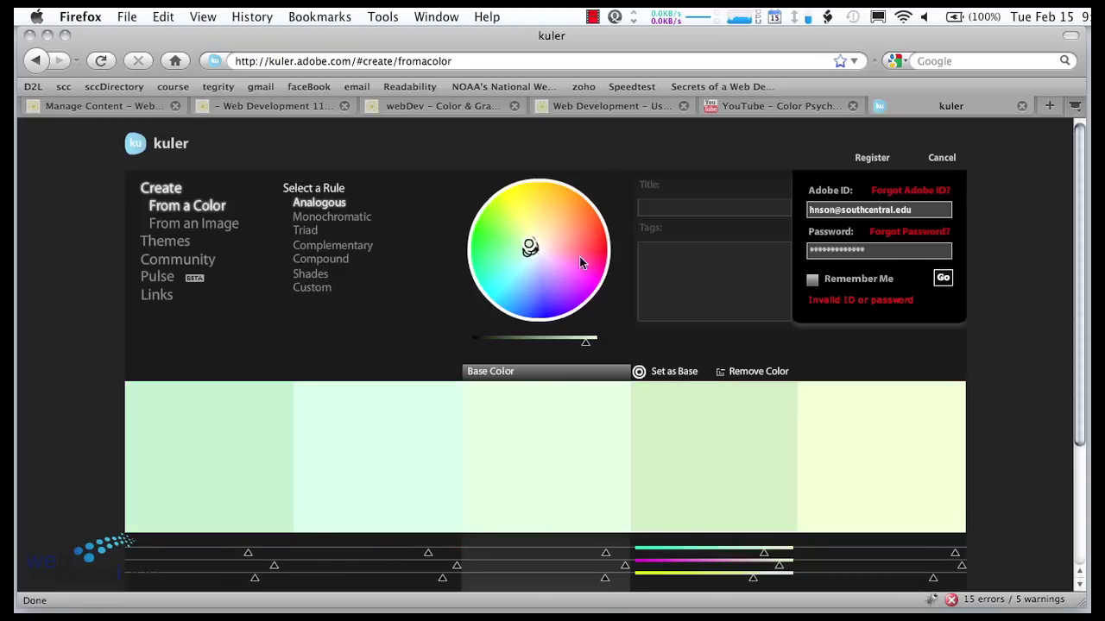
drag(536, 255, 479, 217)
mouse_move(528, 248)
mouse_down()
mouse_move(601, 221)
mouse_move(544, 188)
mouse_up()
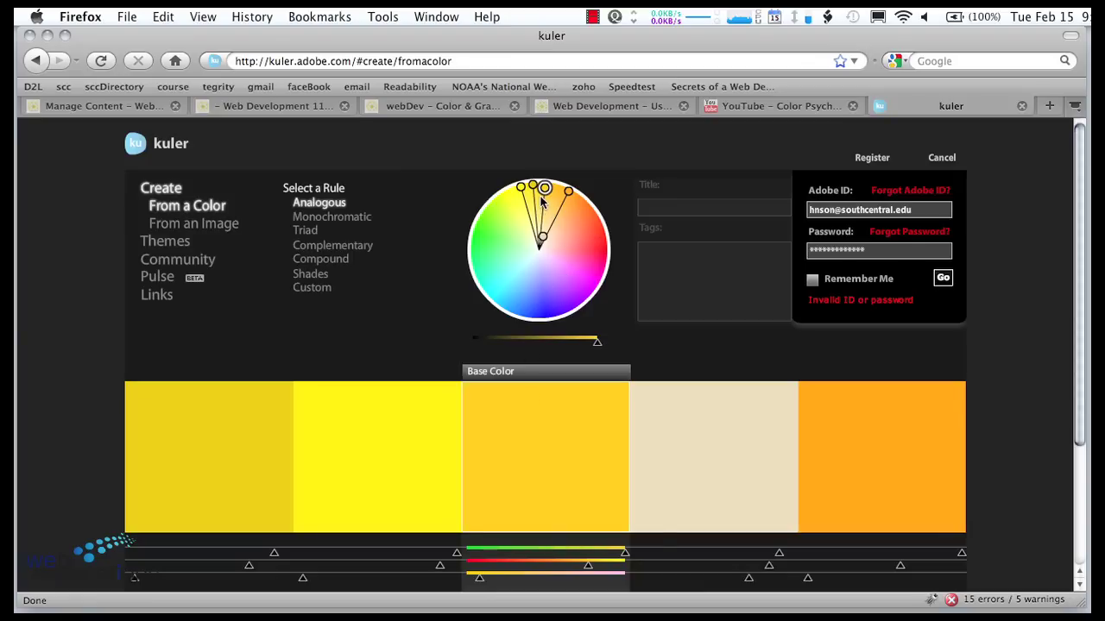
mouse_move(544, 189)
mouse_down()
mouse_move(578, 201)
mouse_move(528, 184)
mouse_move(486, 214)
mouse_up()
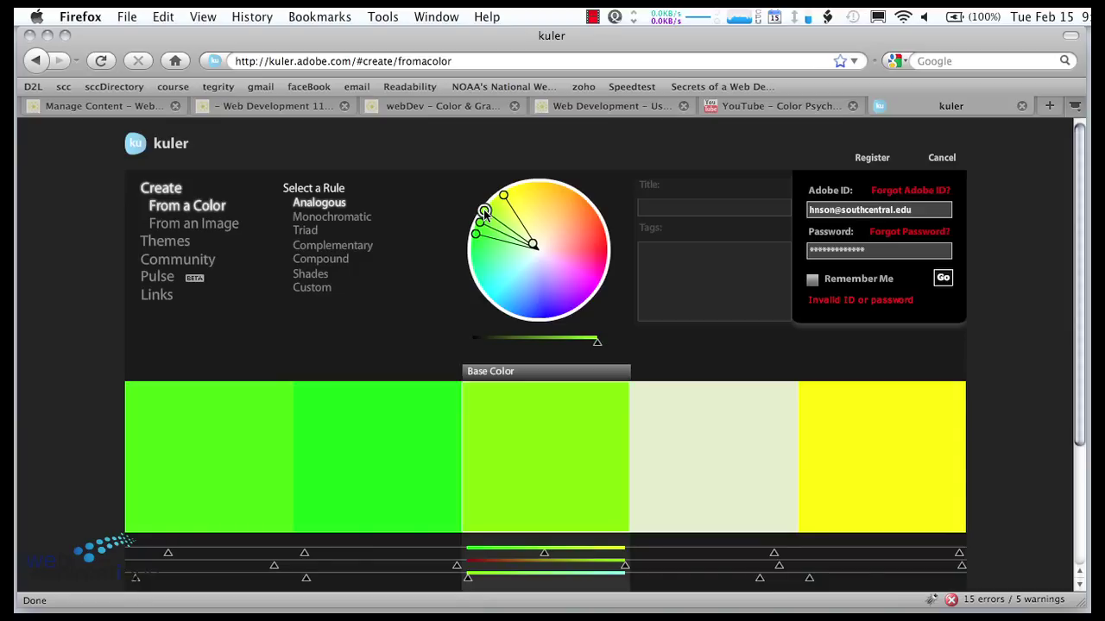
- Shift the second colour to mint green and rotate the base into purple and pink hues
click(475, 238)
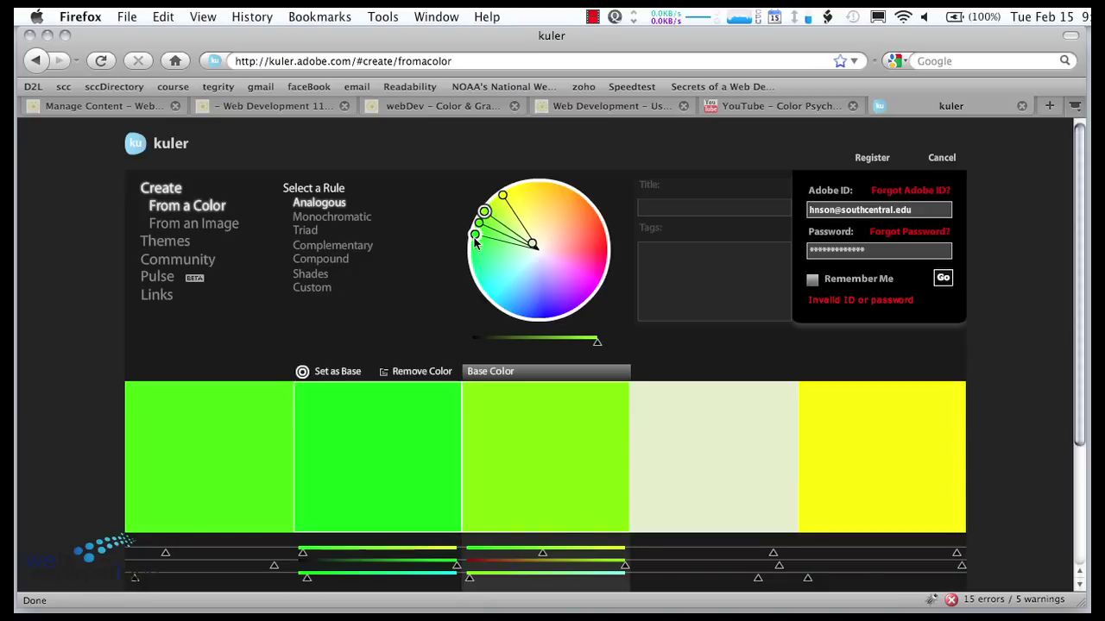
drag(475, 242, 477, 272)
mouse_move(485, 212)
mouse_down()
mouse_move(473, 246)
mouse_move(482, 292)
mouse_move(582, 276)
mouse_move(575, 291)
mouse_move(561, 282)
mouse_up()
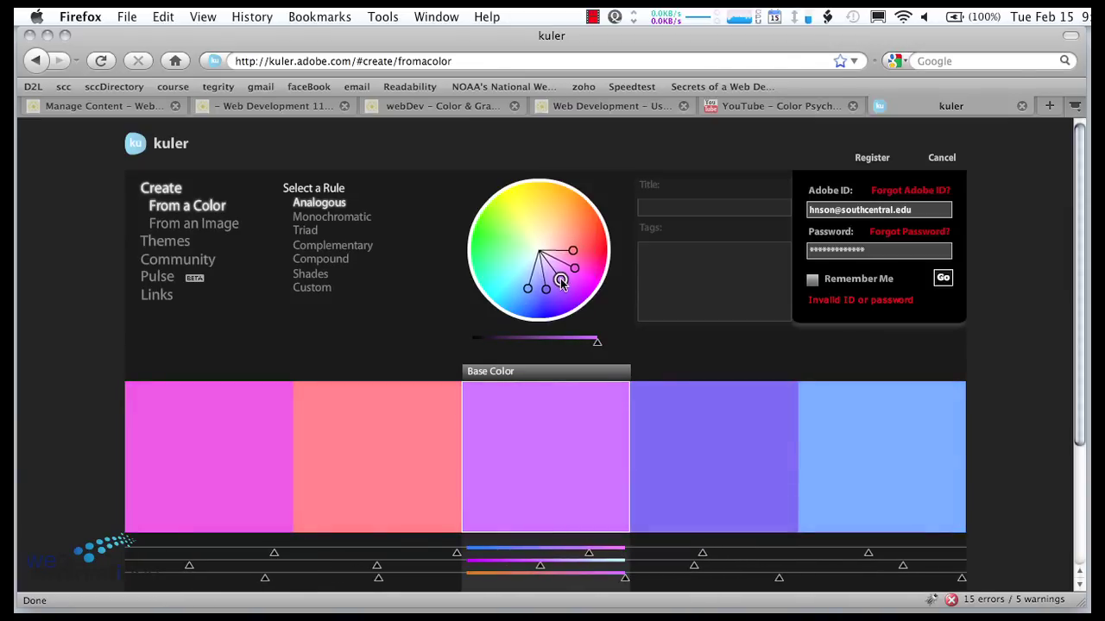
mouse_move(561, 281)
mouse_down()
mouse_move(587, 302)
mouse_move(619, 314)
mouse_move(643, 304)
mouse_move(641, 313)
mouse_up()
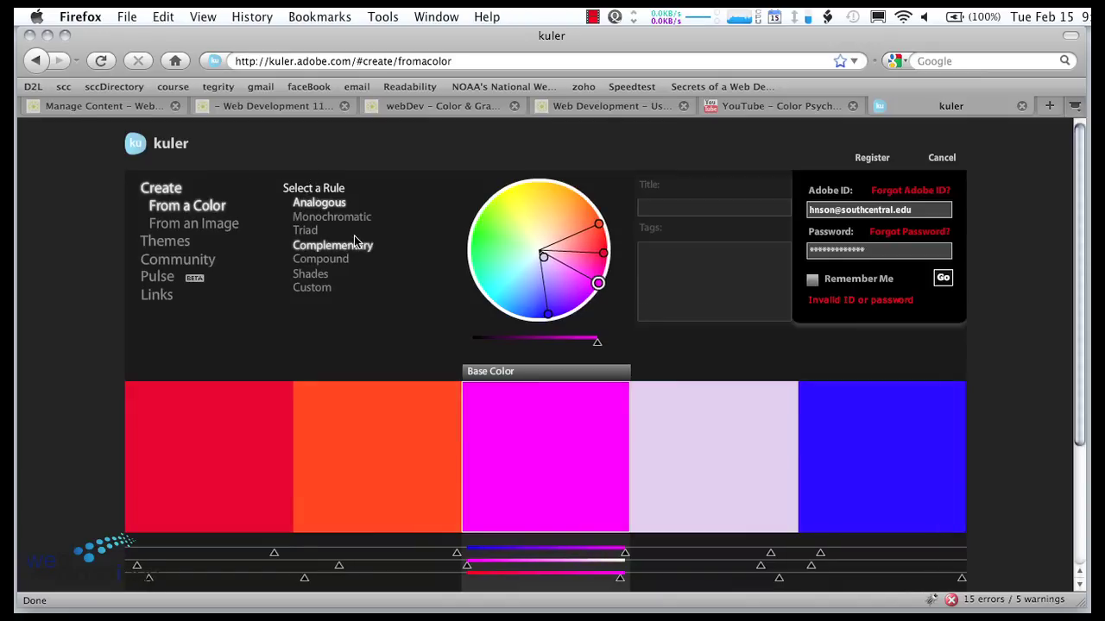
- Apply the Triad rule and rotate its markers until the swatches are orange, purples and greens
click(306, 231)
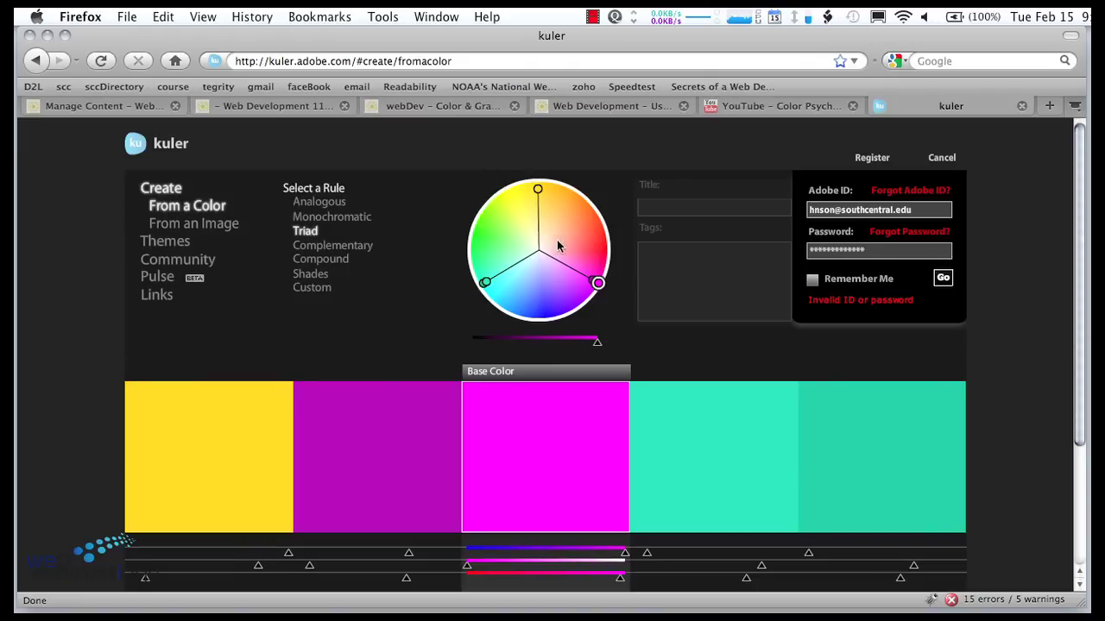
drag(602, 287, 609, 215)
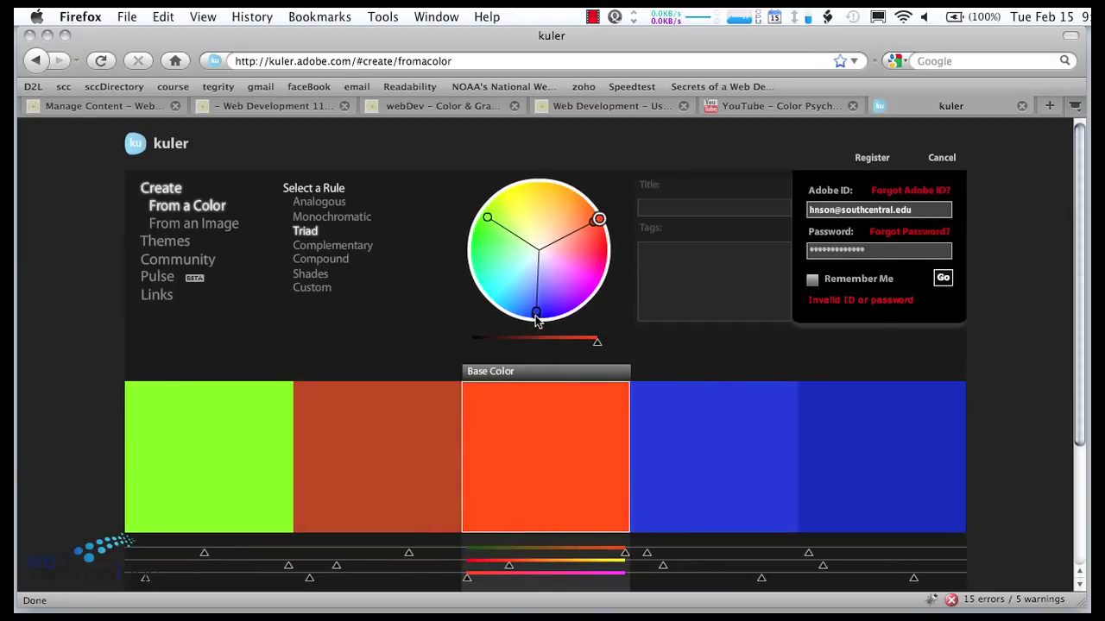
drag(535, 312, 486, 305)
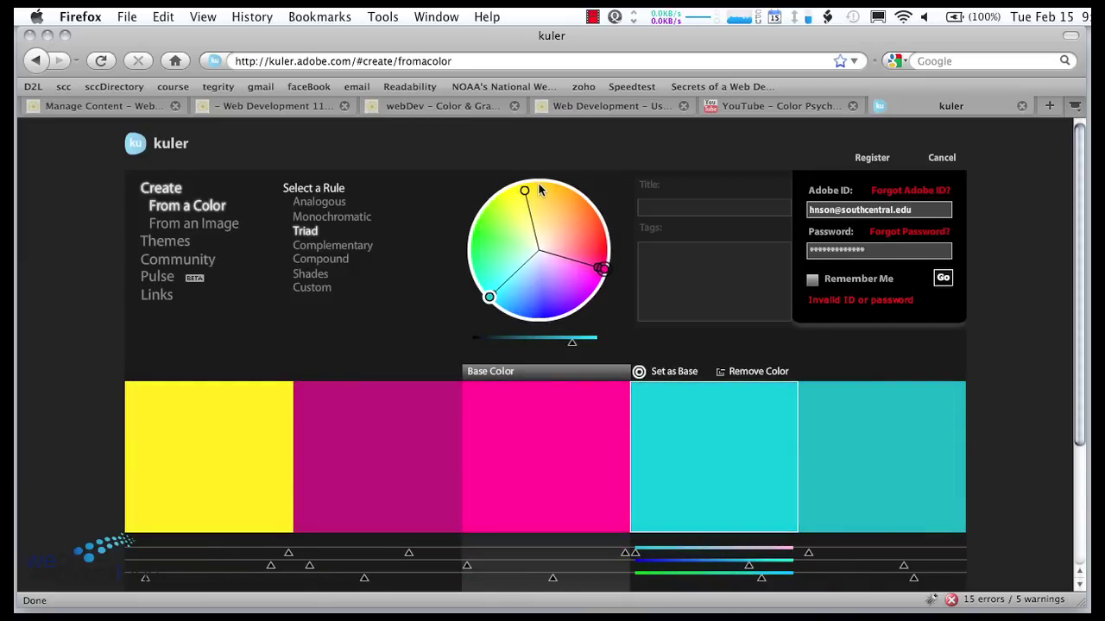
click(604, 268)
click(524, 190)
drag(525, 190, 561, 190)
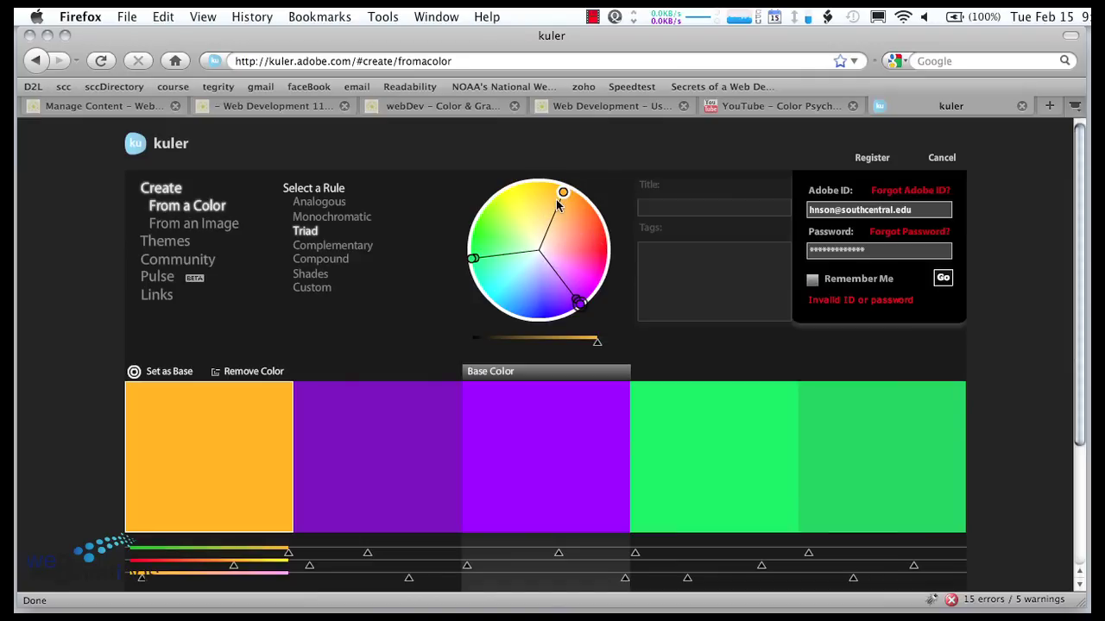
- Try the Compound rule, then Shades shifted from purple to magenta, then return to Analogous
click(329, 258)
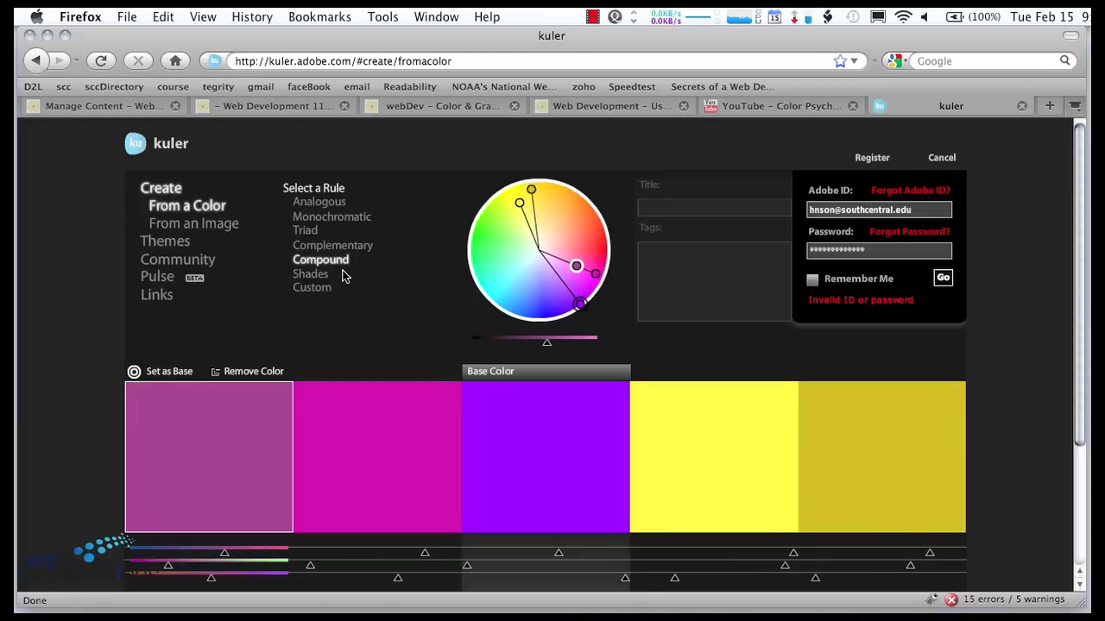
click(322, 275)
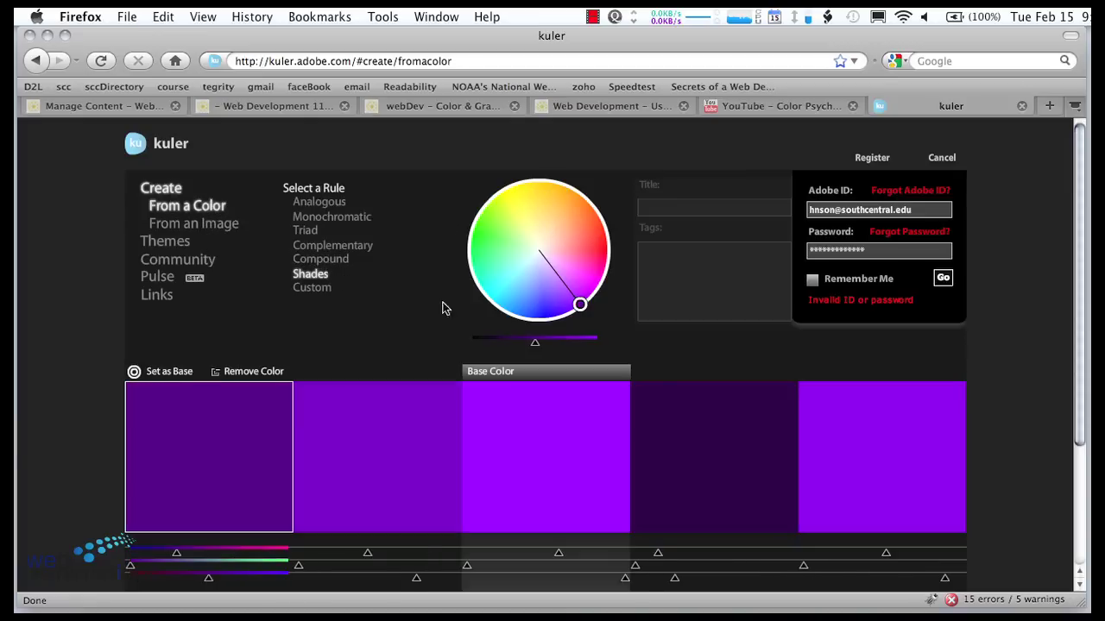
mouse_move(580, 303)
mouse_down()
mouse_move(599, 273)
mouse_move(543, 316)
mouse_move(503, 309)
mouse_move(537, 266)
mouse_move(526, 285)
mouse_move(533, 252)
mouse_move(521, 285)
mouse_move(487, 316)
mouse_move(515, 274)
mouse_move(484, 309)
mouse_move(488, 291)
mouse_move(528, 257)
mouse_move(529, 269)
mouse_up()
click(319, 202)
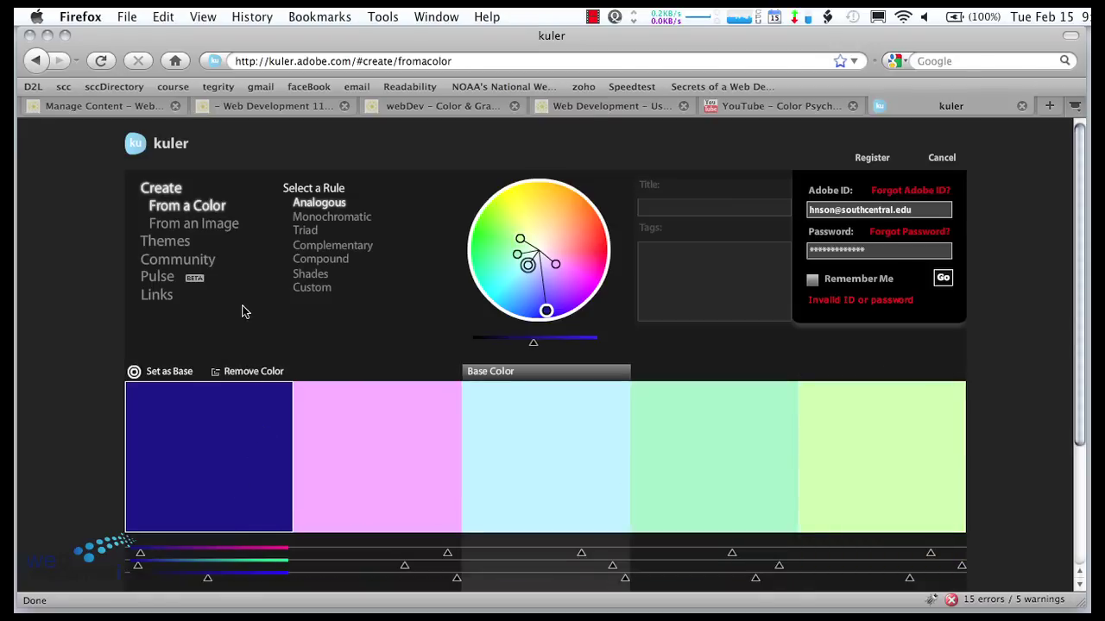
- Switch to the Create From an Image page
click(191, 227)
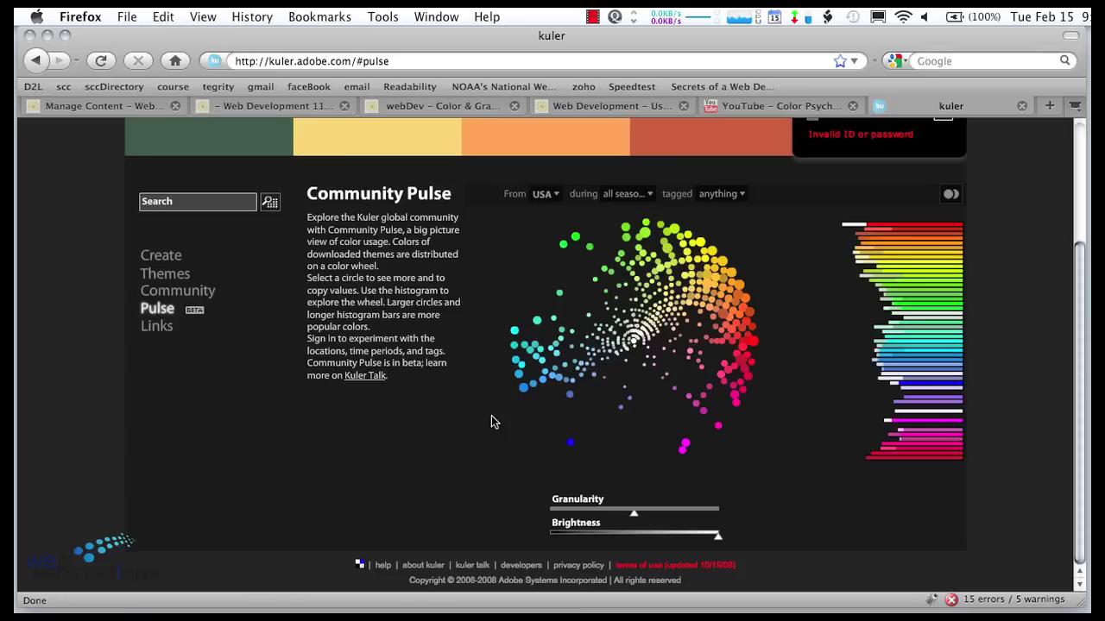
- Load a popular red theme and select the HEX codes FF0000 and FF530D
click(706, 318)
scroll(431, 365, down, 5)
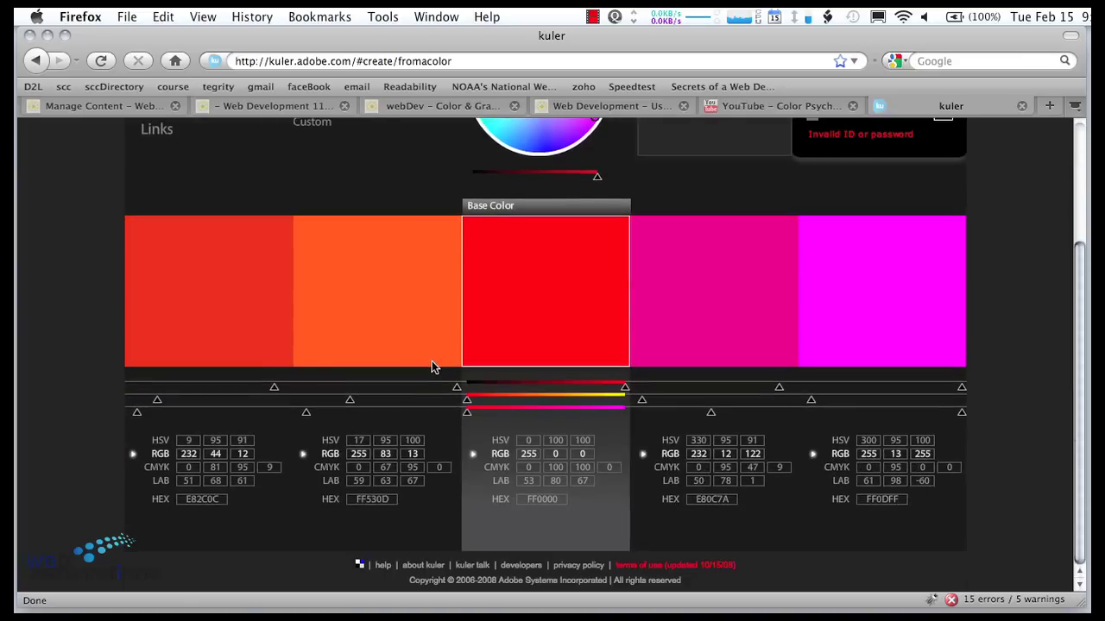
mouse_move(183, 497)
click(544, 498)
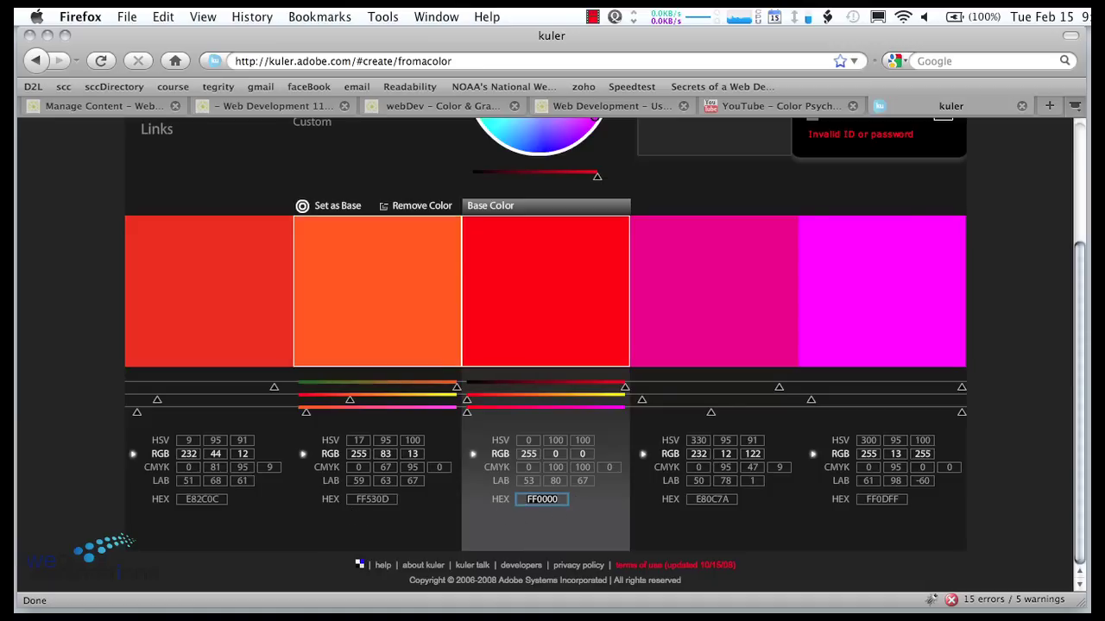
click(371, 499)
- Select the fourth swatch's HEX code and the fifth's FF0DFD, then zoom the page in
mouse_move(829, 510)
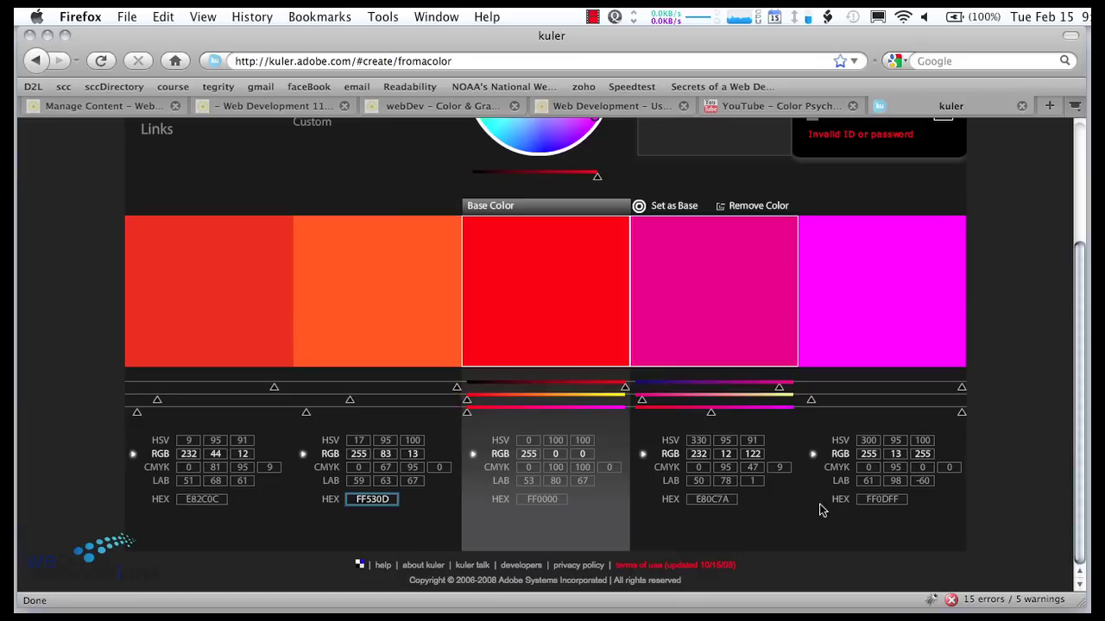
mouse_move(753, 505)
click(712, 499)
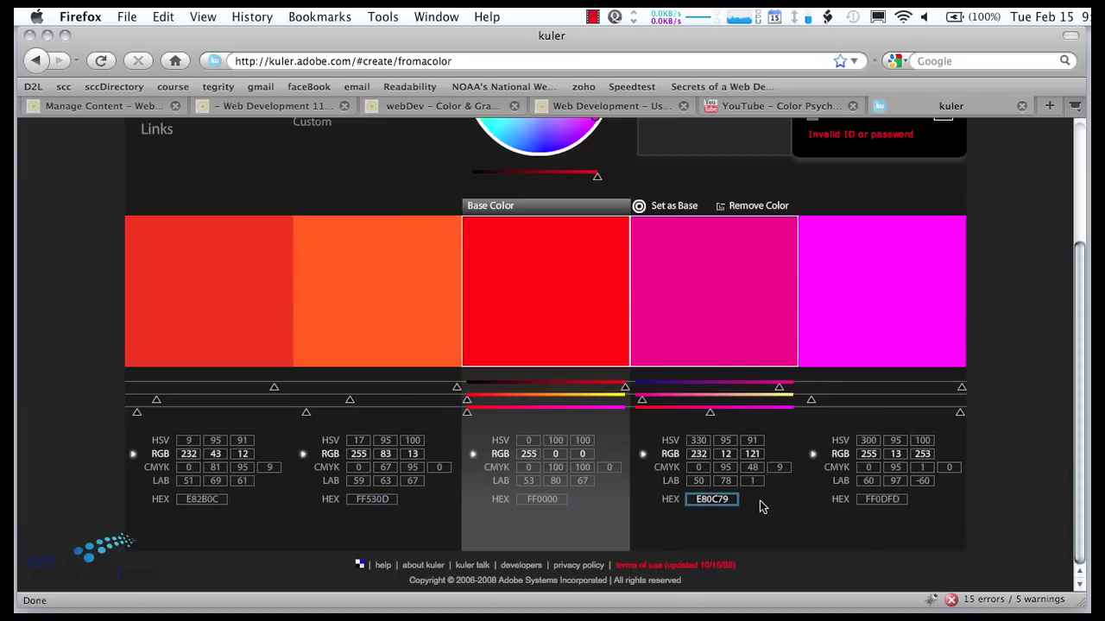
mouse_move(830, 532)
click(882, 498)
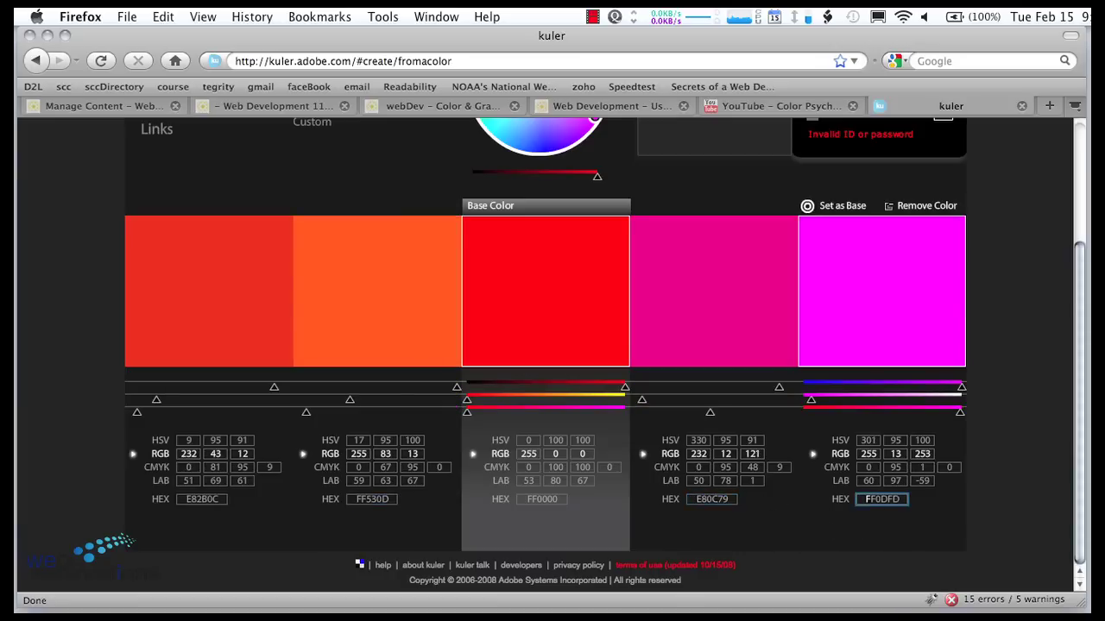
mouse_move(781, 438)
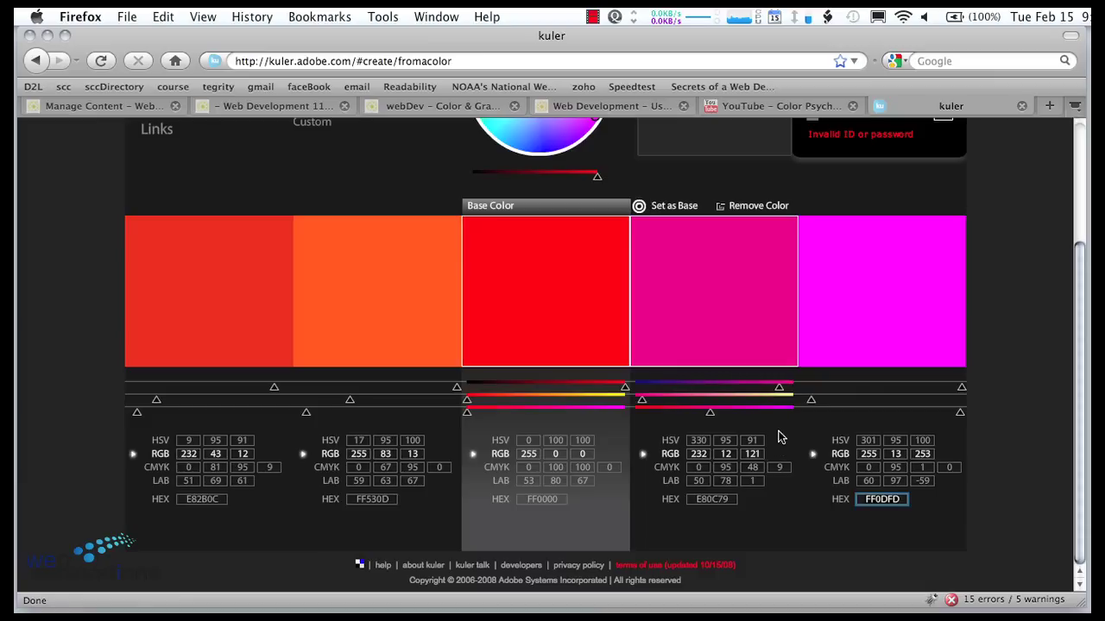
key(super+plus)
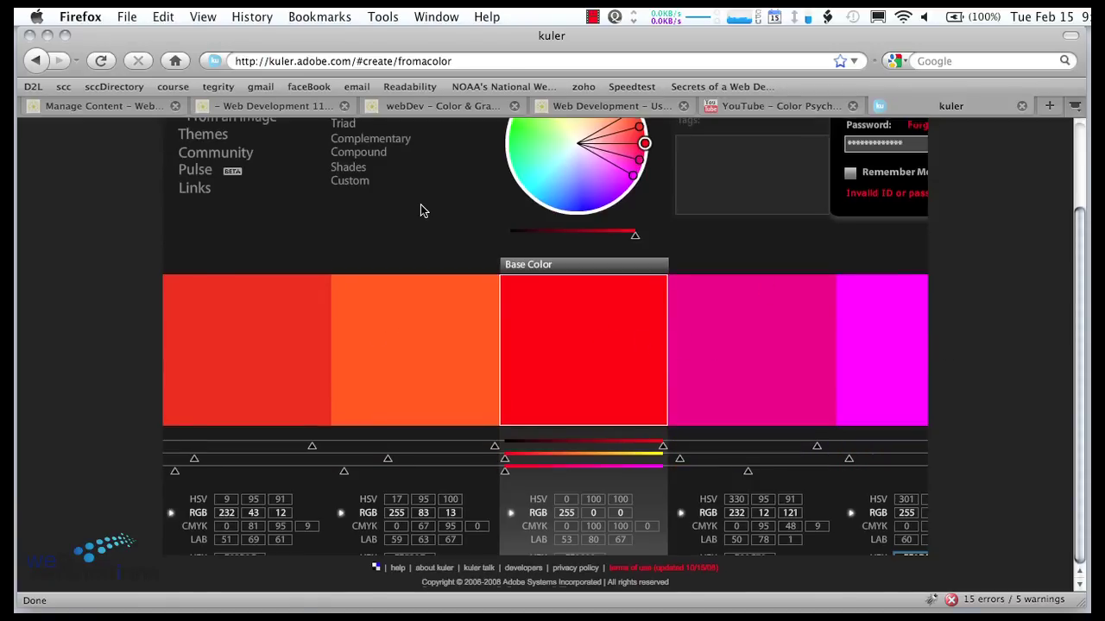
- Rotate the Analogous base colour through orange and green-cyan until all five swatches turn purple
scroll(422, 210, up, 3)
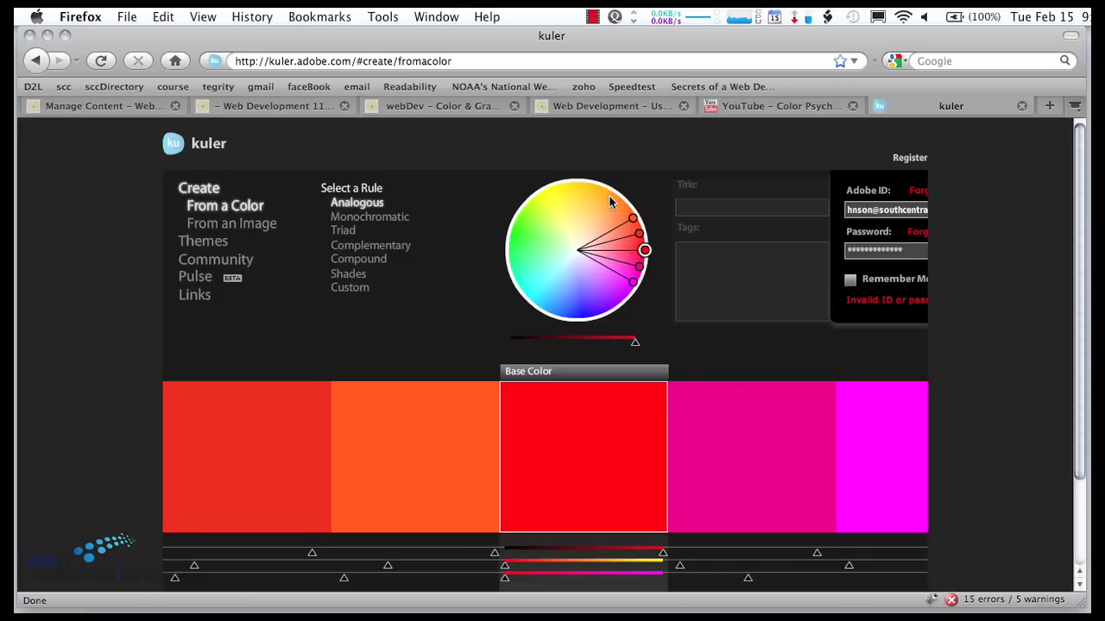
mouse_move(645, 250)
mouse_down()
mouse_move(619, 228)
mouse_move(540, 234)
mouse_move(567, 247)
mouse_up()
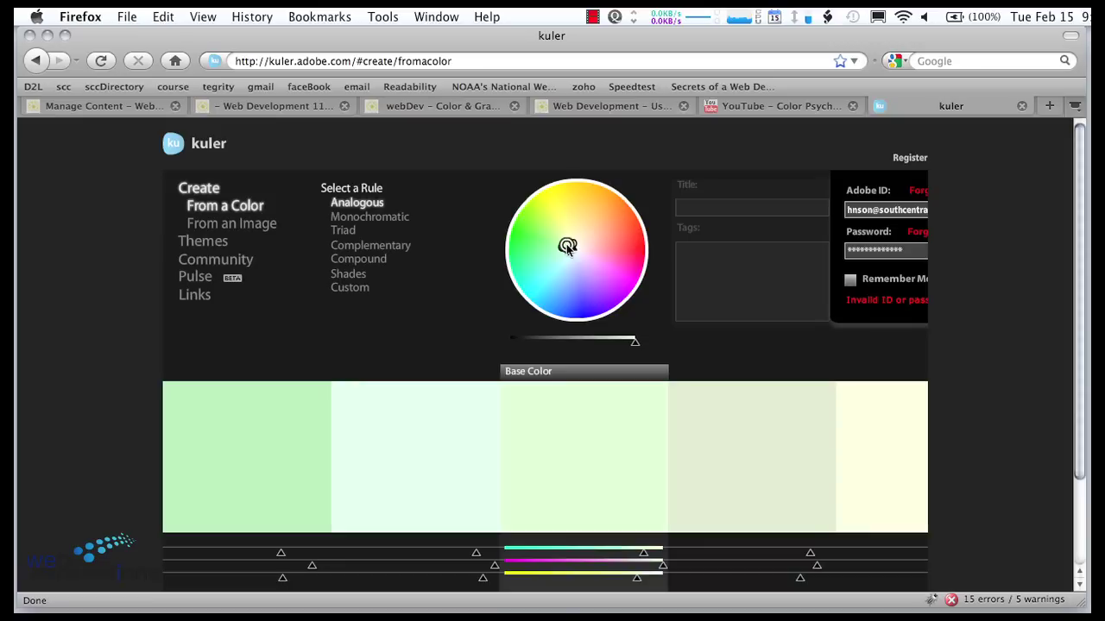
mouse_move(253, 533)
drag(569, 246, 536, 260)
click(770, 482)
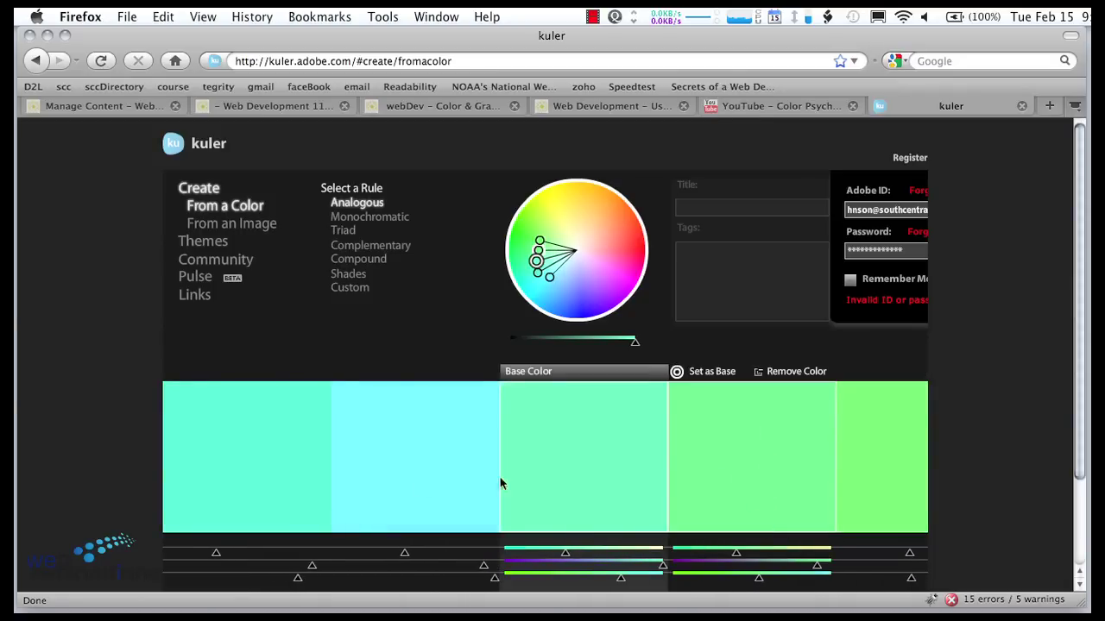
mouse_move(270, 450)
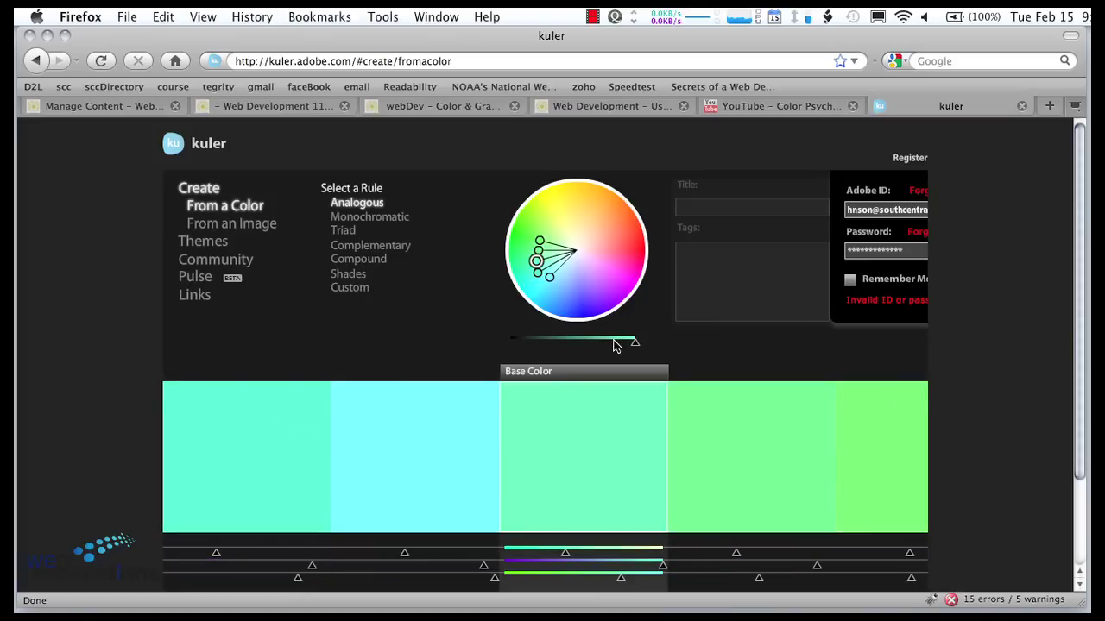
click(632, 288)
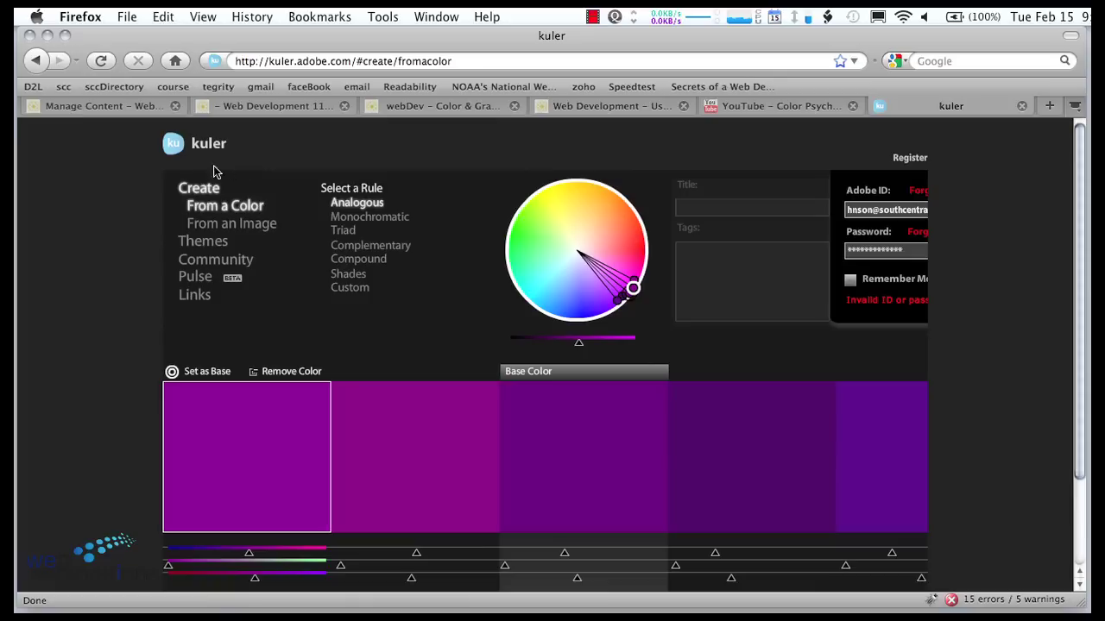